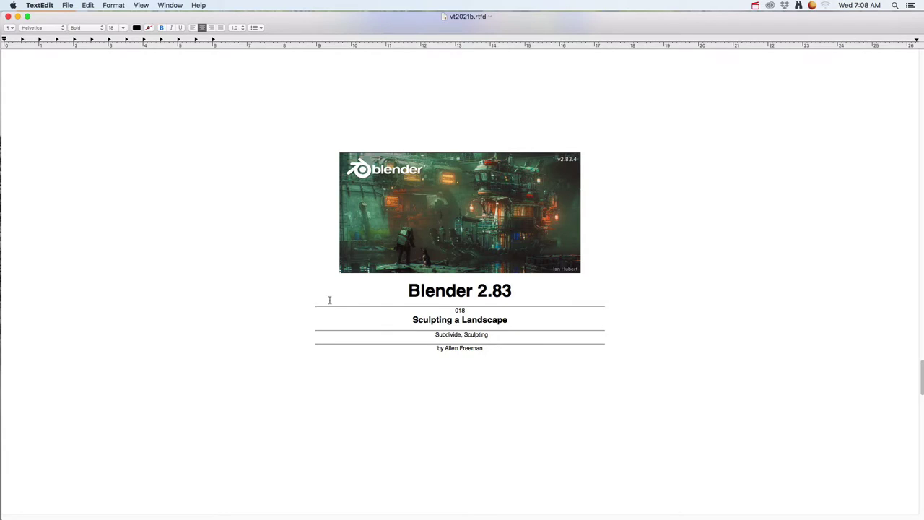
Step: Switch from the 'Sculpting a Landscape' title card to Blender showing 017_creature.blend
key(super+Tab)
key(super+Tab)
key(super+Tab)
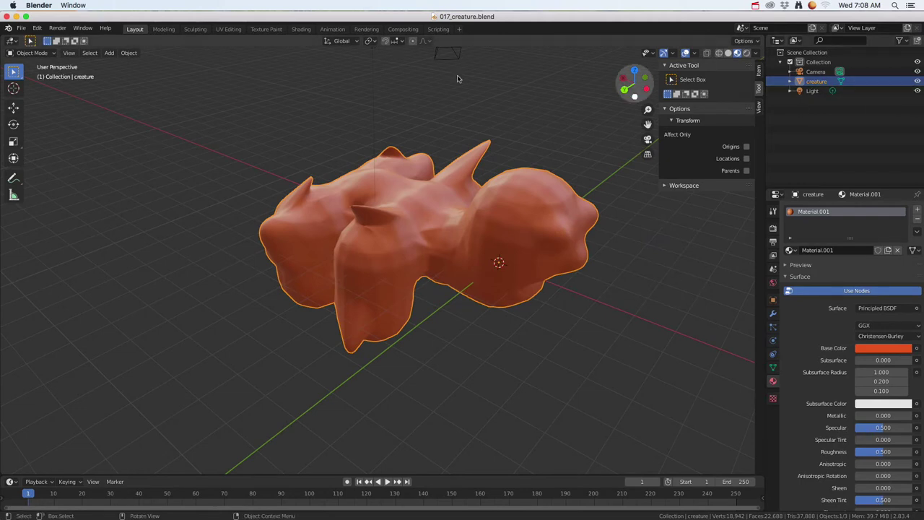
Step: Add a mesh plane and scale it up by a factor of 9
click(109, 53)
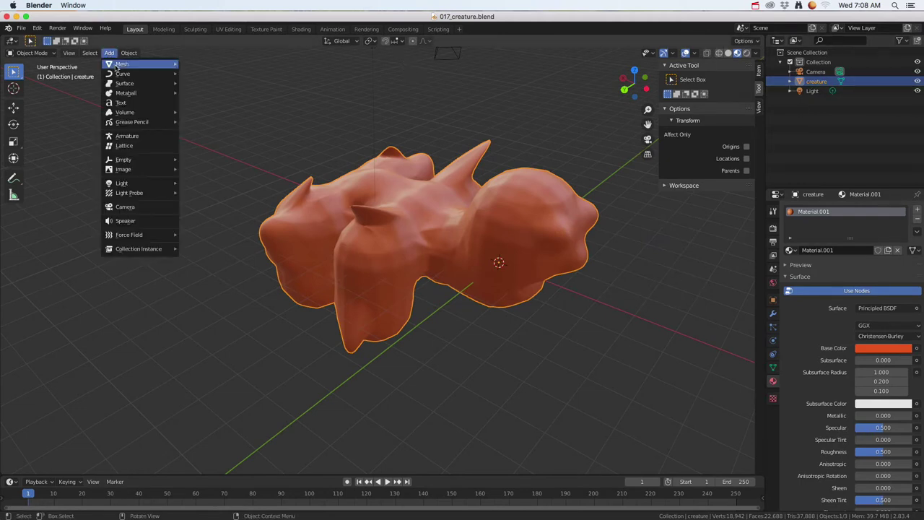
mouse_move(120, 65)
click(210, 67)
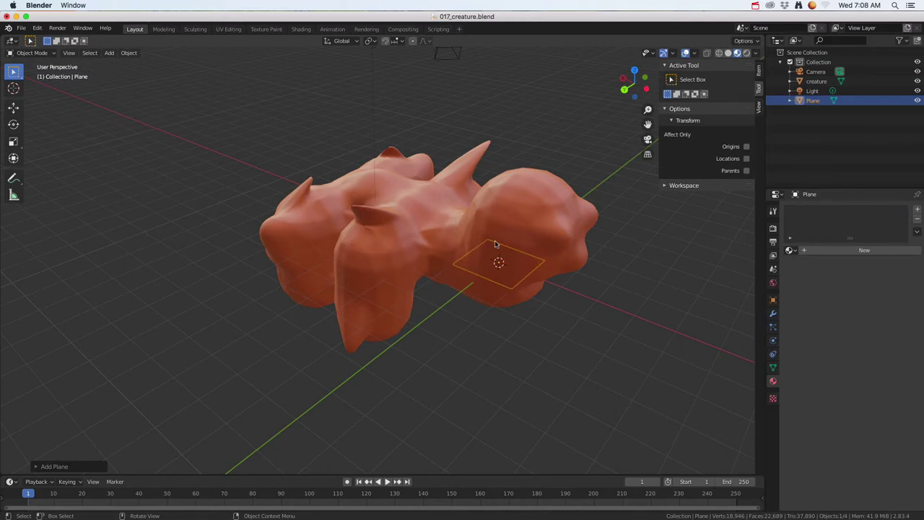
key(s)
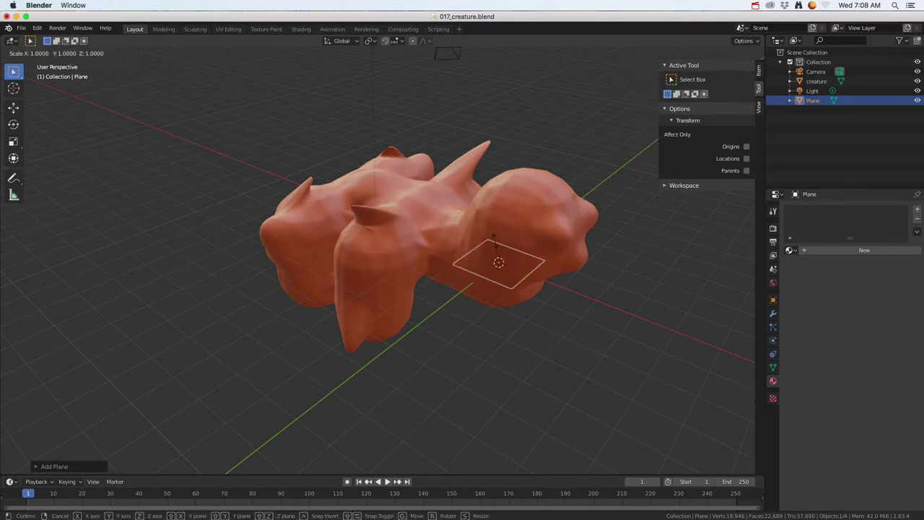
text(9)
key(Return)
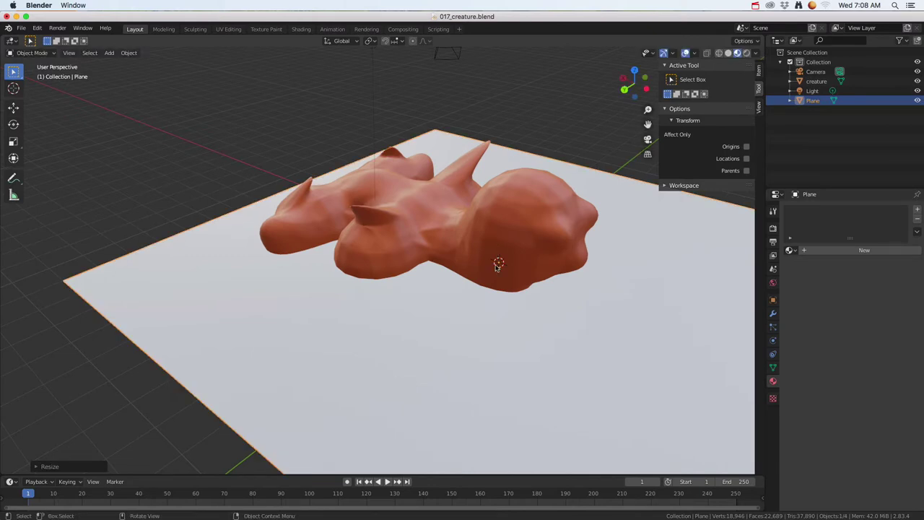
Step: Hide the creature model in the Outliner so only the large plane remains visible
middle_drag(497, 265, 456, 267)
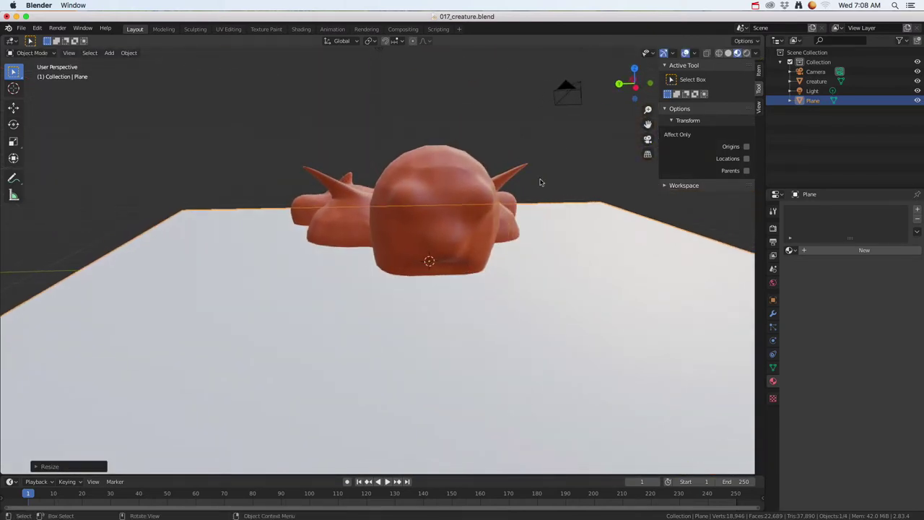
click(577, 98)
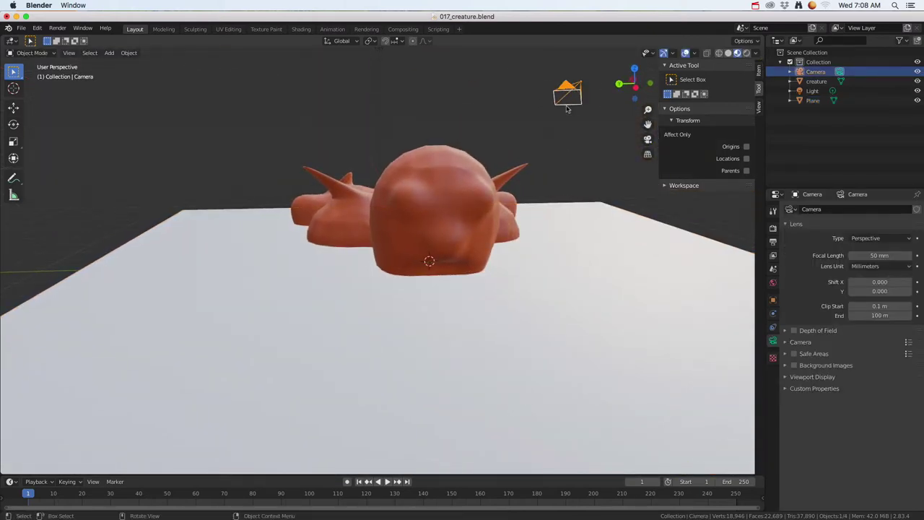
click(462, 212)
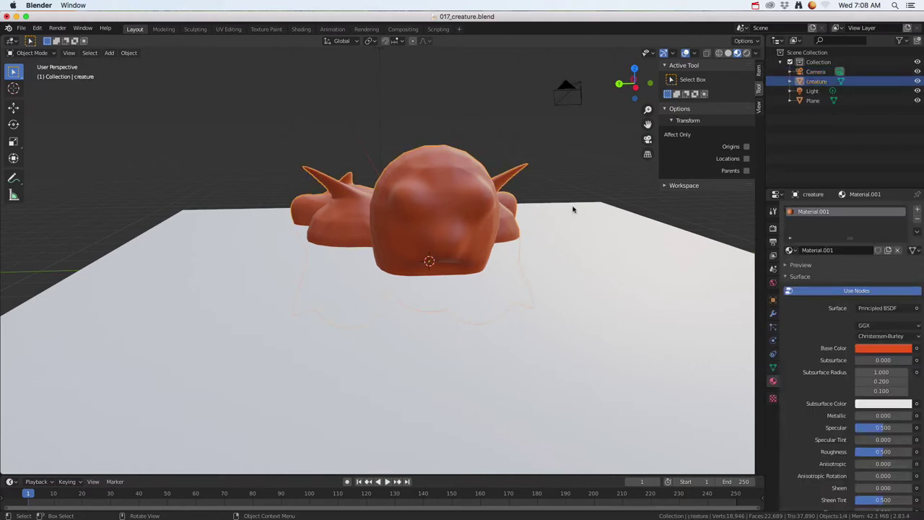
click(917, 81)
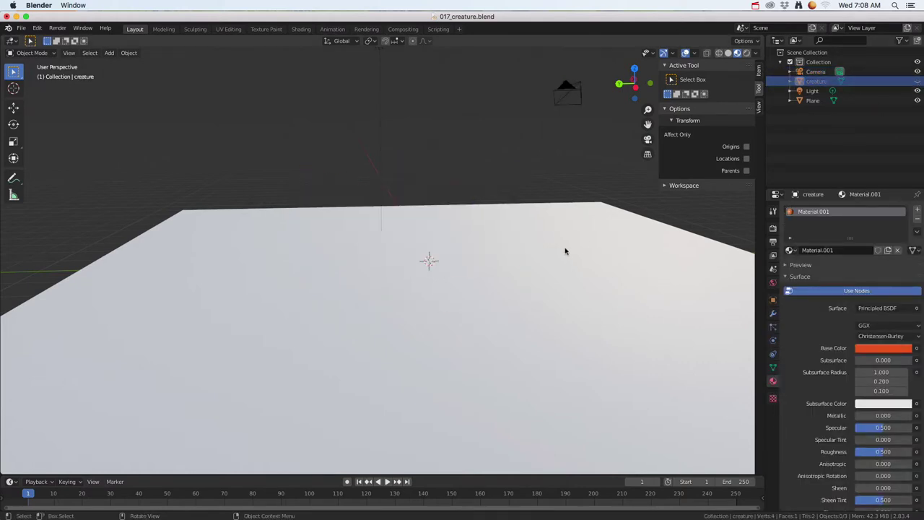
scroll(563, 250, down, 5)
middle_drag(564, 250, 432, 274)
Step: Select the large plane and put it into Edit Mode
click(431, 274)
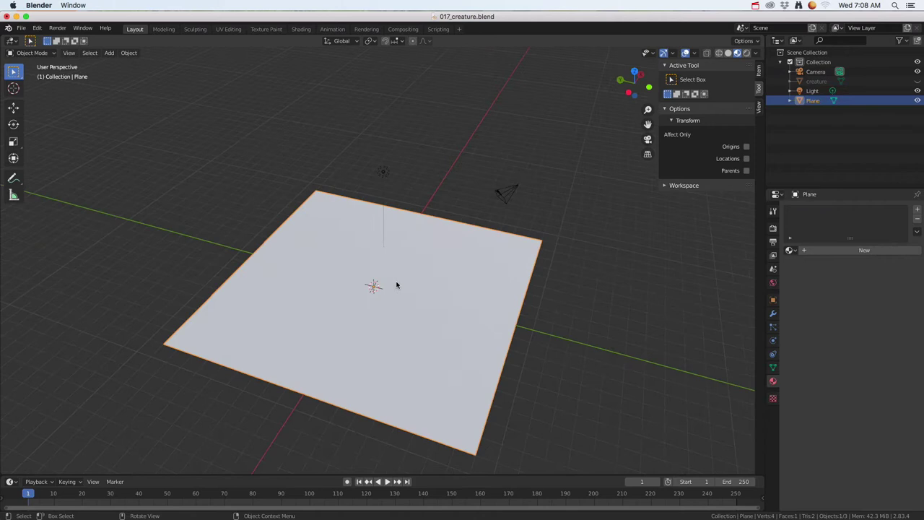
key(Tab)
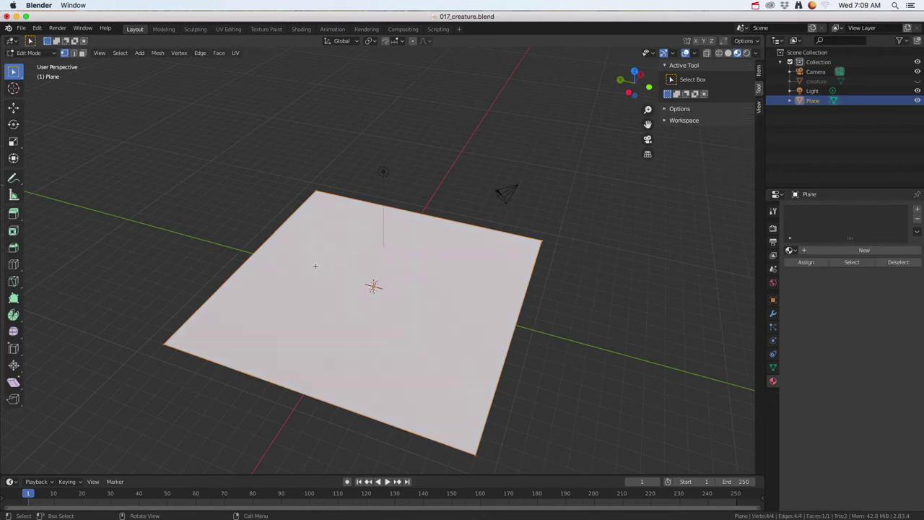
key(Tab)
key(Tab)
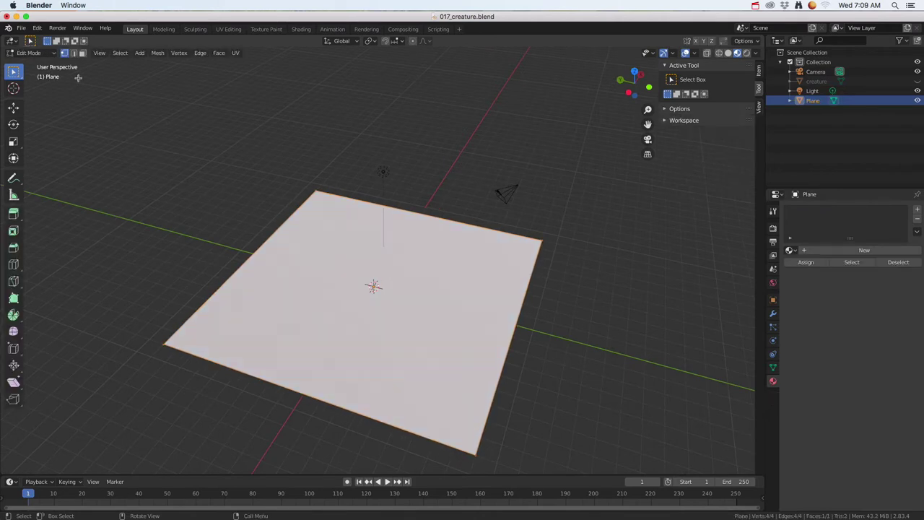
click(44, 54)
click(36, 73)
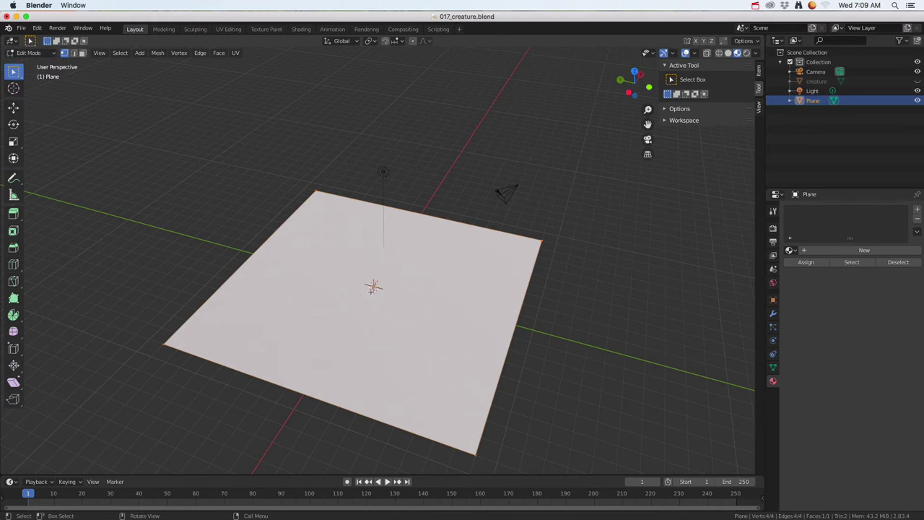
Step: Subdivide the plane's mesh with Number of Cuts set to 70, giving 5,041 faces
right_click(325, 257)
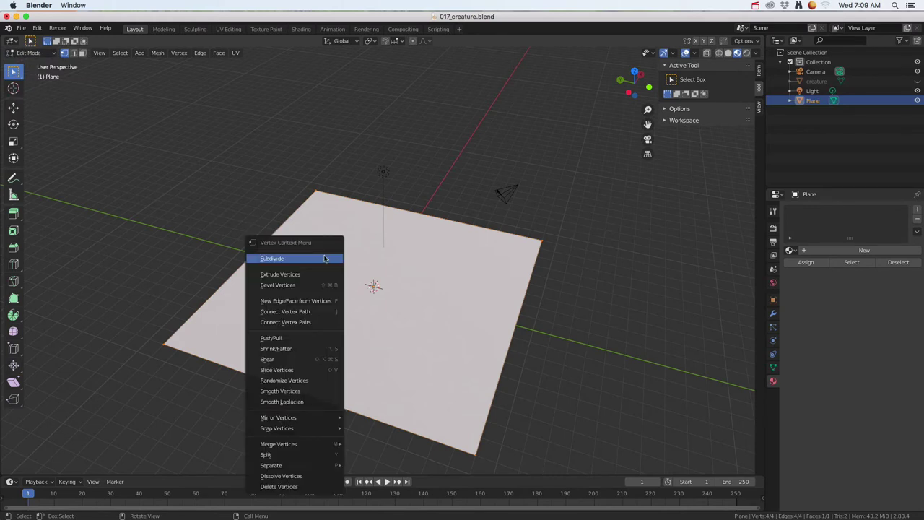
click(324, 258)
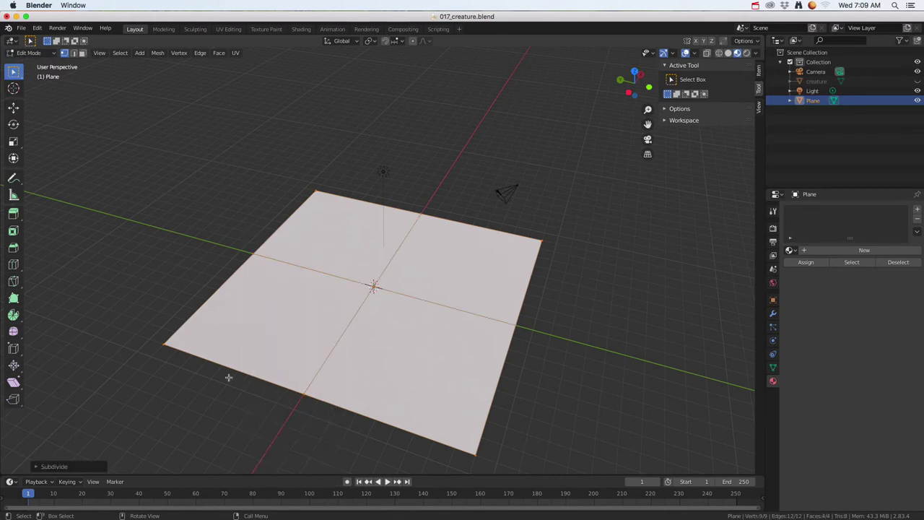
click(36, 467)
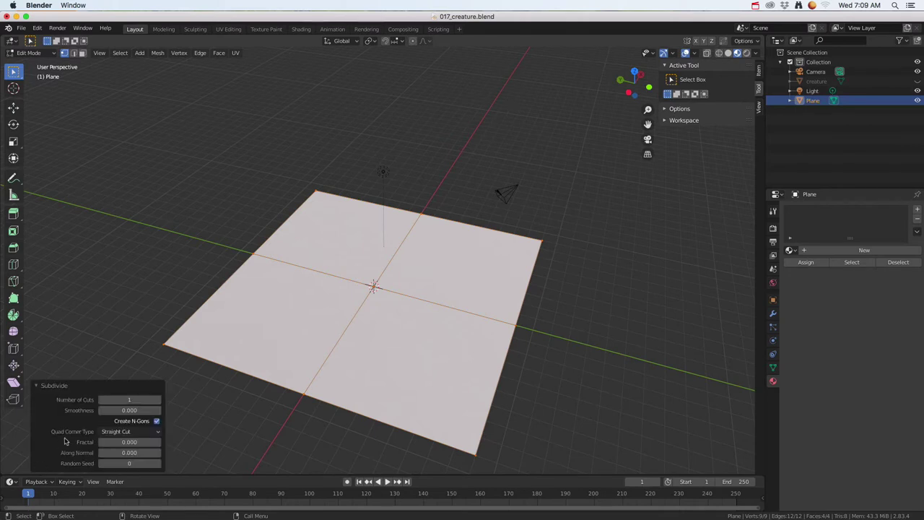
click(136, 400)
text(70)
key(Return)
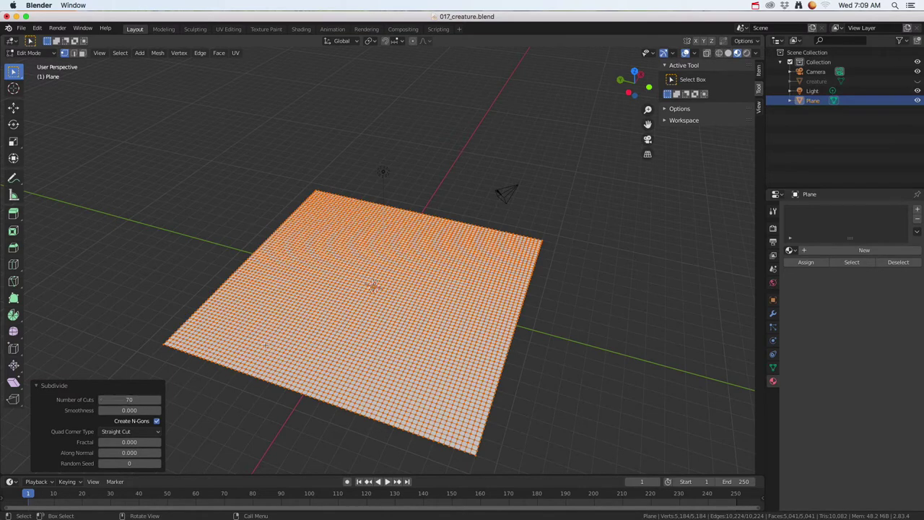
click(262, 205)
middle_drag(261, 205, 181, 174)
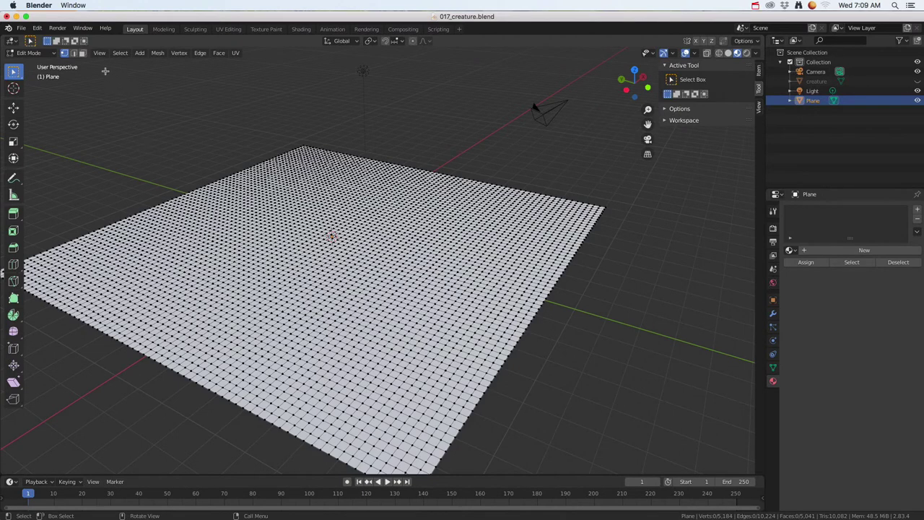
Step: Switch the plane to Sculpt Mode, open the Sculpting workspace, and show the Draw brush settings
click(29, 53)
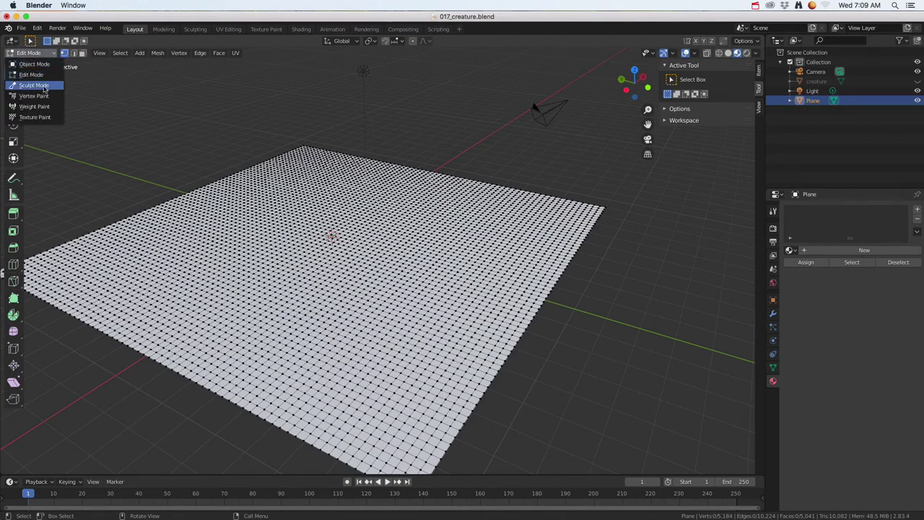
click(34, 85)
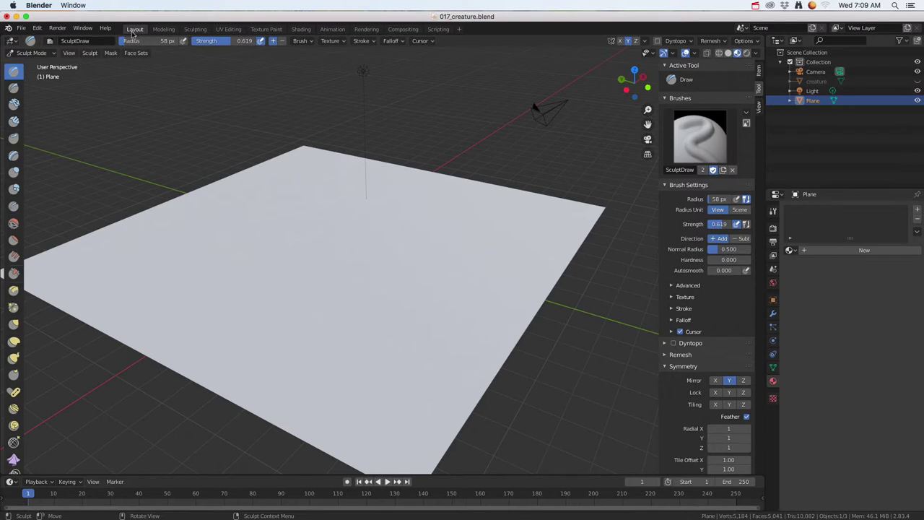
click(196, 29)
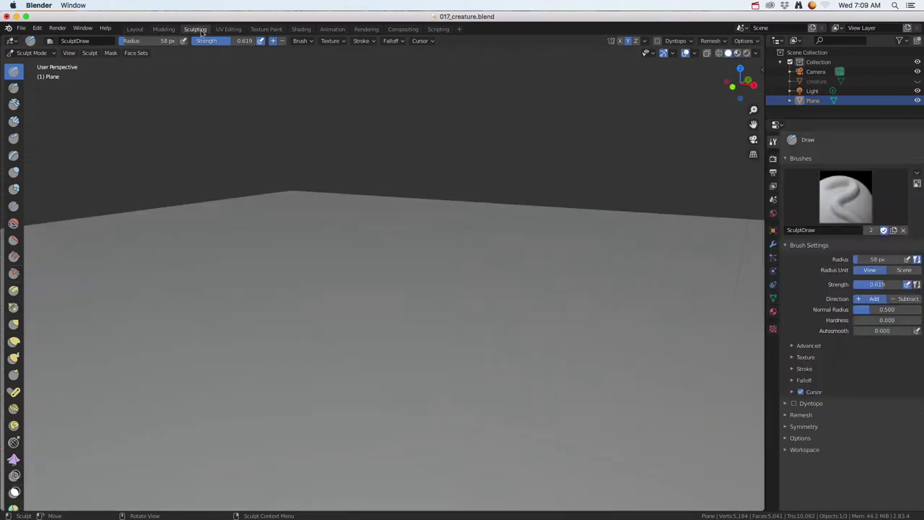
mouse_move(304, 231)
middle_down()
mouse_move(321, 303)
mouse_move(339, 268)
mouse_move(320, 233)
middle_up()
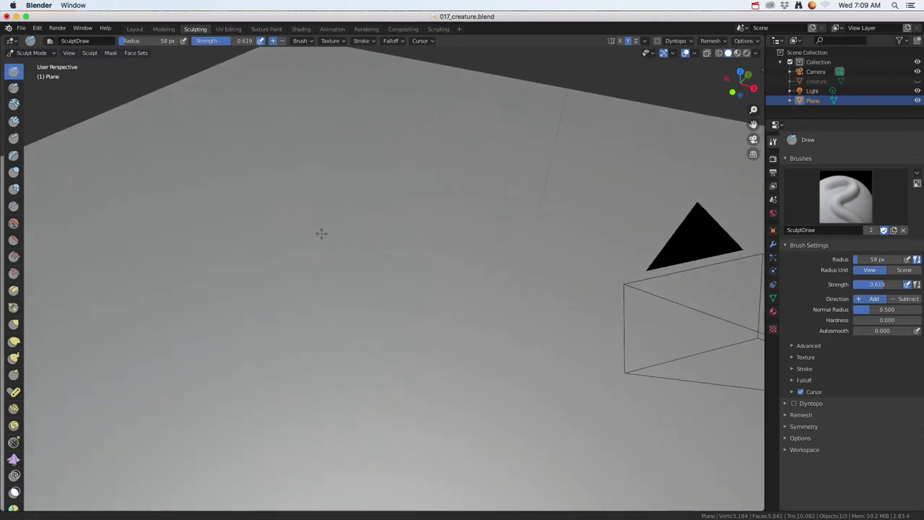
scroll(388, 239, down, 3)
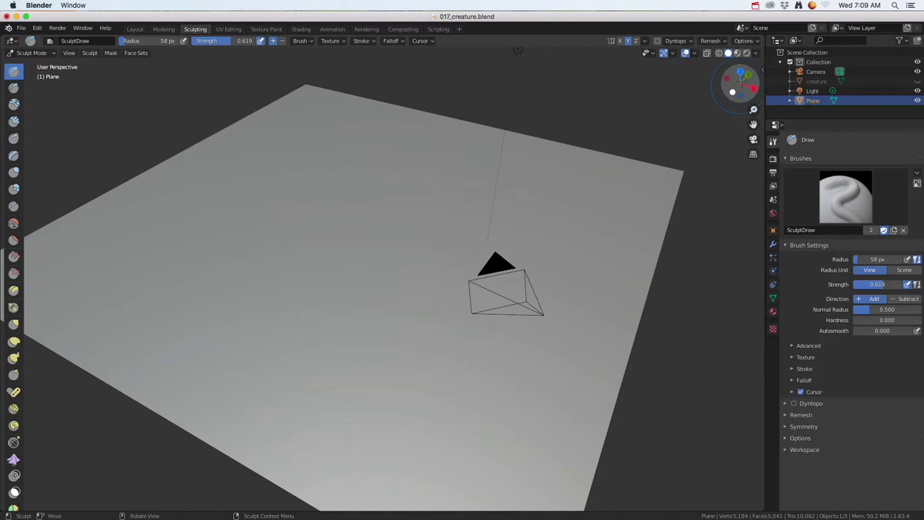
click(760, 70)
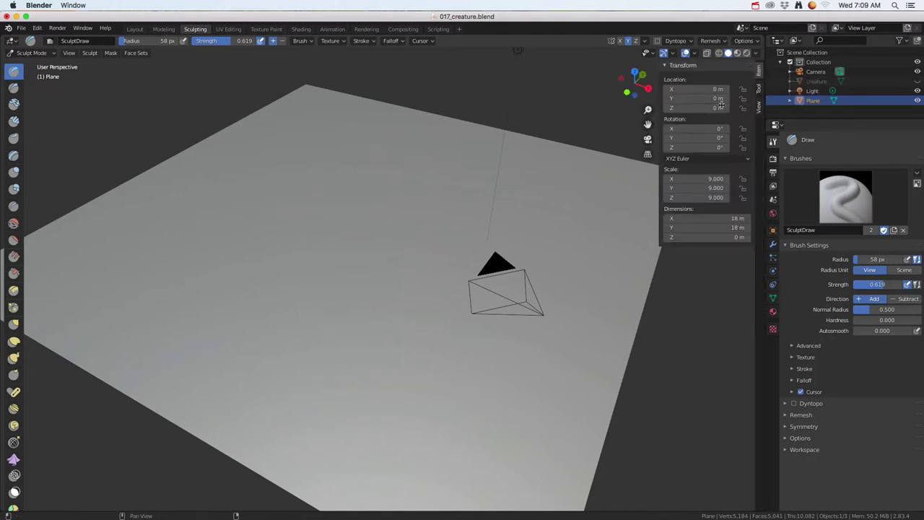
click(759, 89)
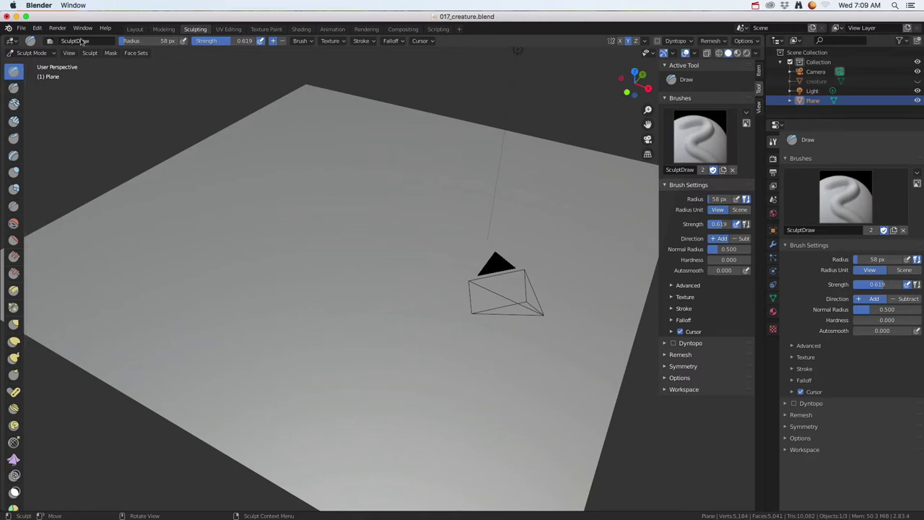
Step: Return to the Layout workspace and put the plane back into Sculpt Mode there
click(135, 29)
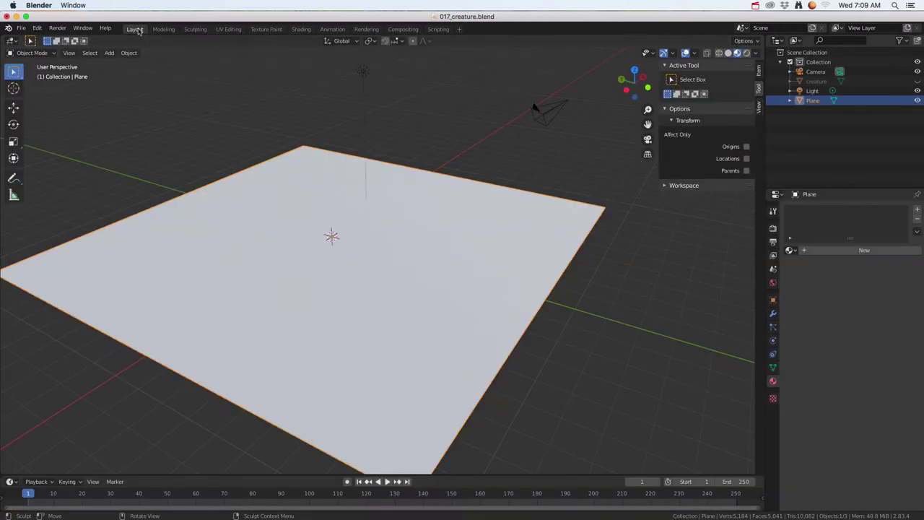
click(160, 29)
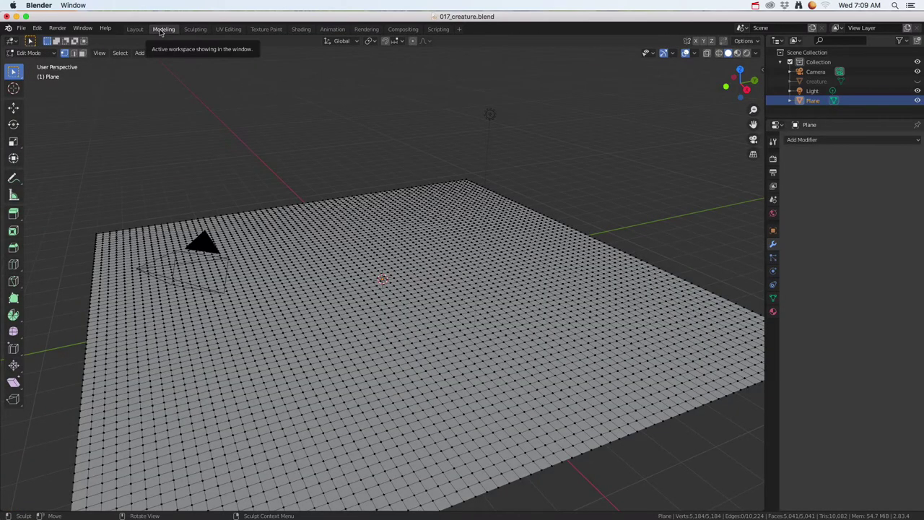
click(194, 29)
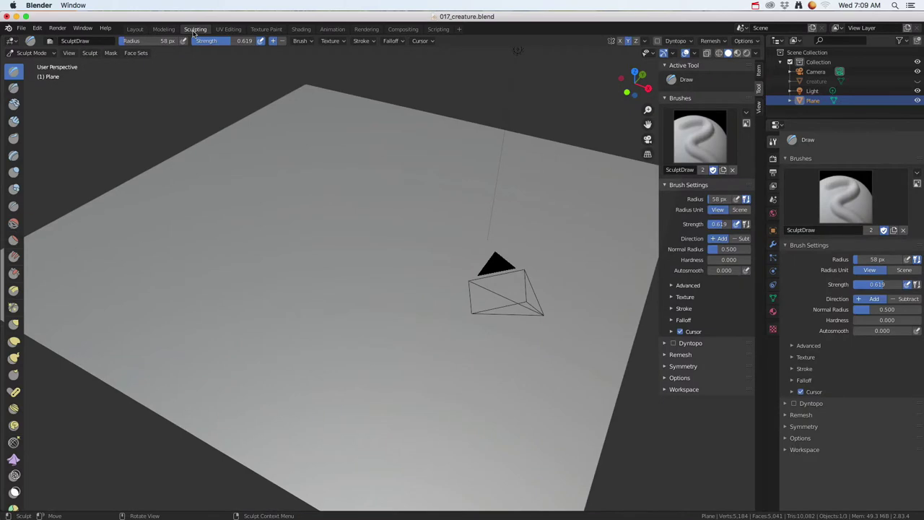
click(135, 29)
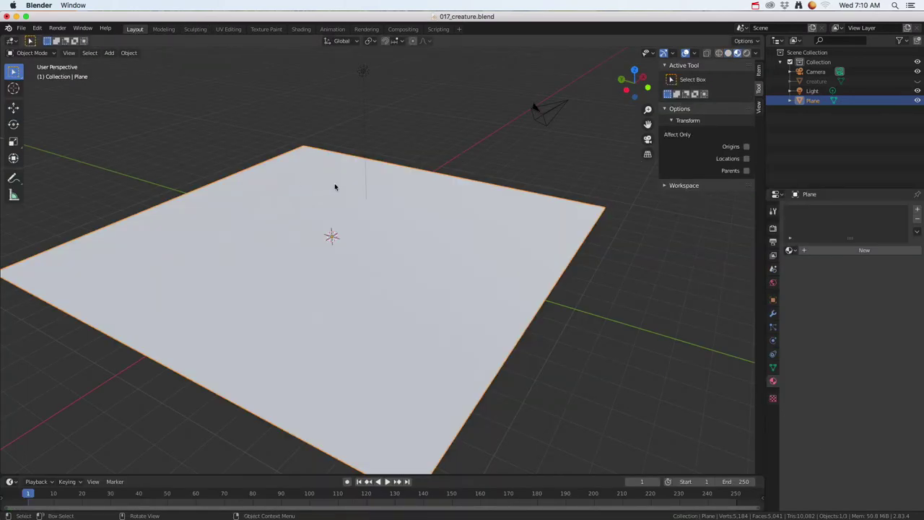
key(Tab)
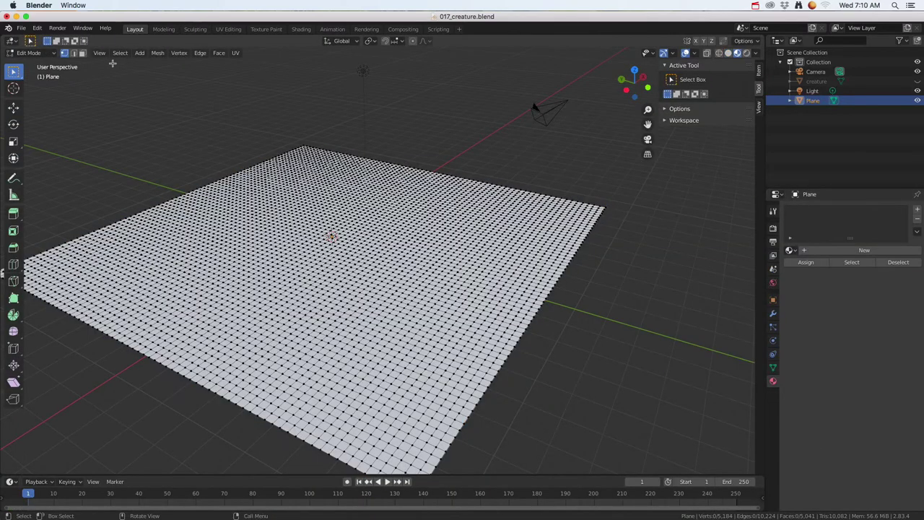
click(29, 53)
click(36, 88)
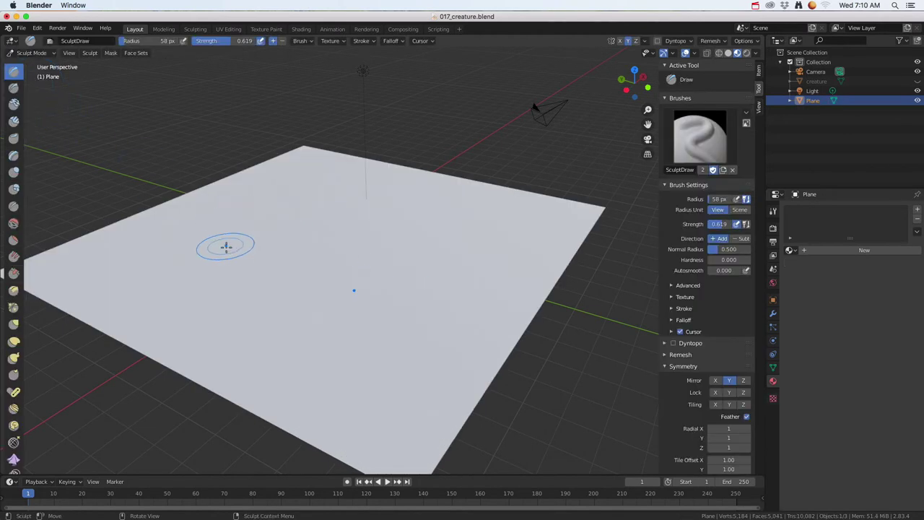
drag(226, 247, 283, 199)
mouse_move(235, 265)
mouse_down()
mouse_move(290, 205)
mouse_move(246, 231)
mouse_move(226, 268)
mouse_move(210, 259)
mouse_move(279, 233)
mouse_up()
middle_drag(280, 233, 347, 284)
mouse_move(321, 275)
mouse_down()
mouse_move(309, 273)
mouse_move(310, 287)
mouse_move(314, 262)
mouse_up()
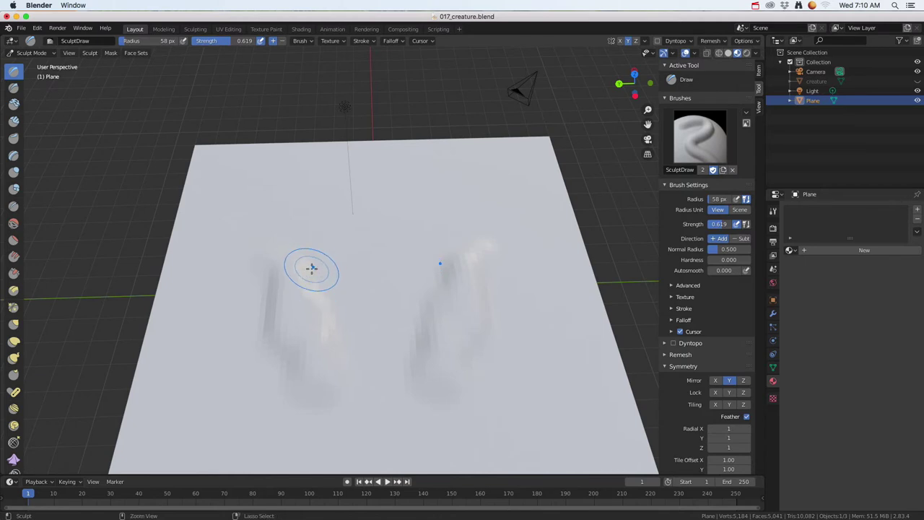
key(ctrl+z)
key(ctrl+z)
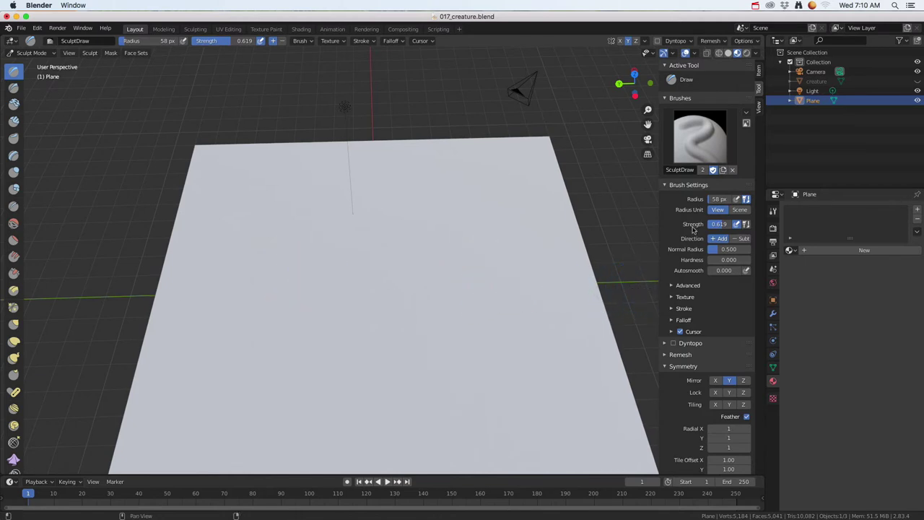
Step: Turn off Mirror Y in the Draw brush's Symmetry settings
click(759, 73)
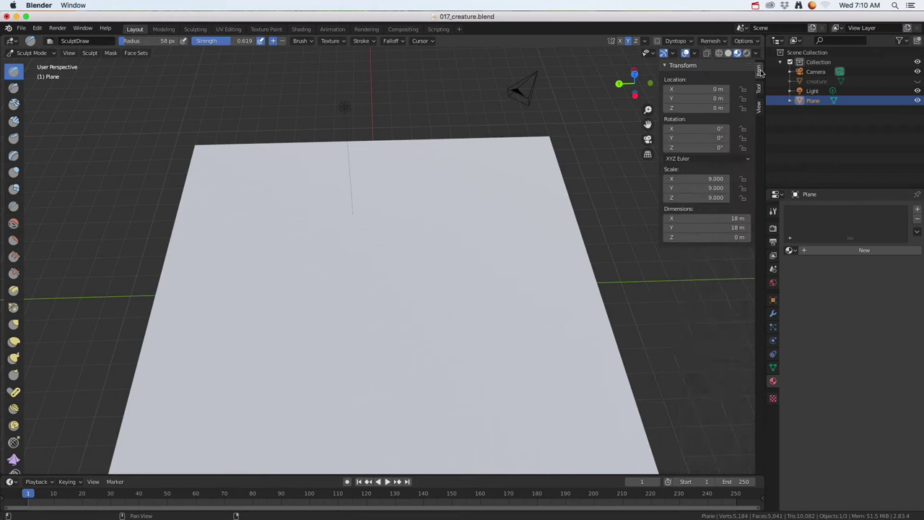
click(759, 87)
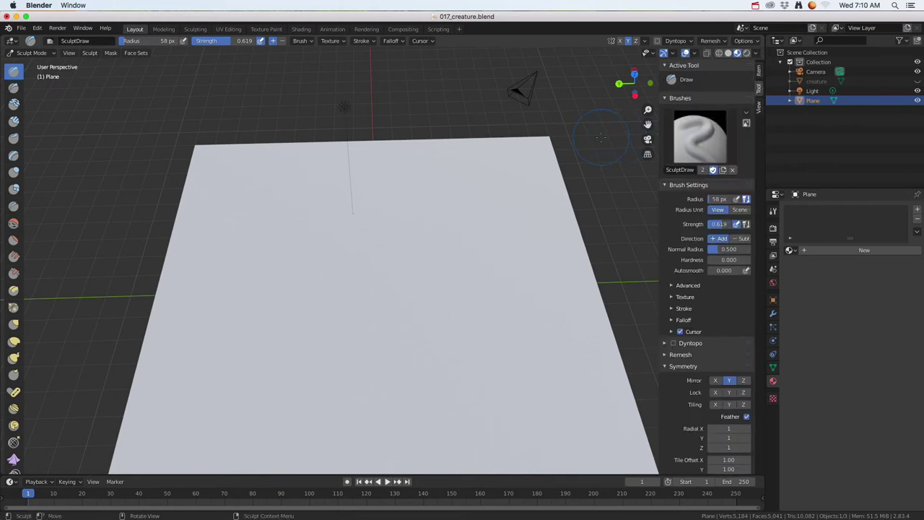
key(n)
key(n)
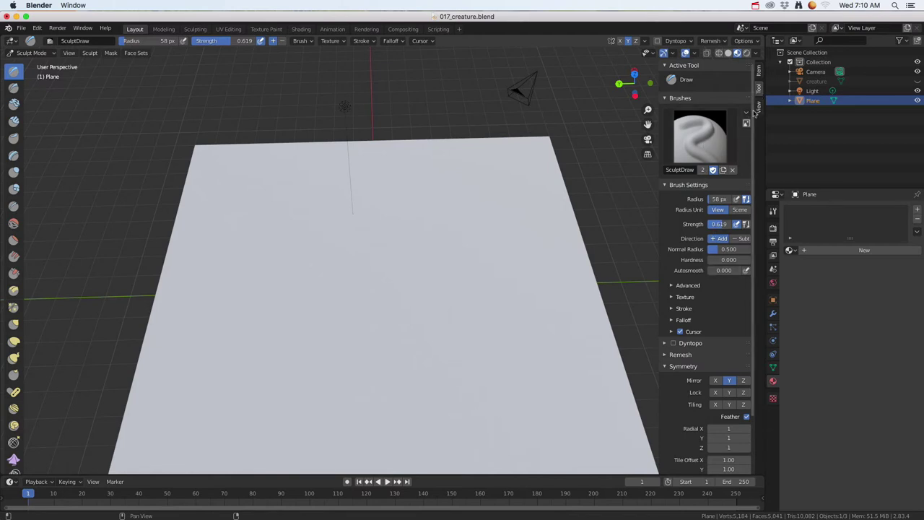
click(675, 367)
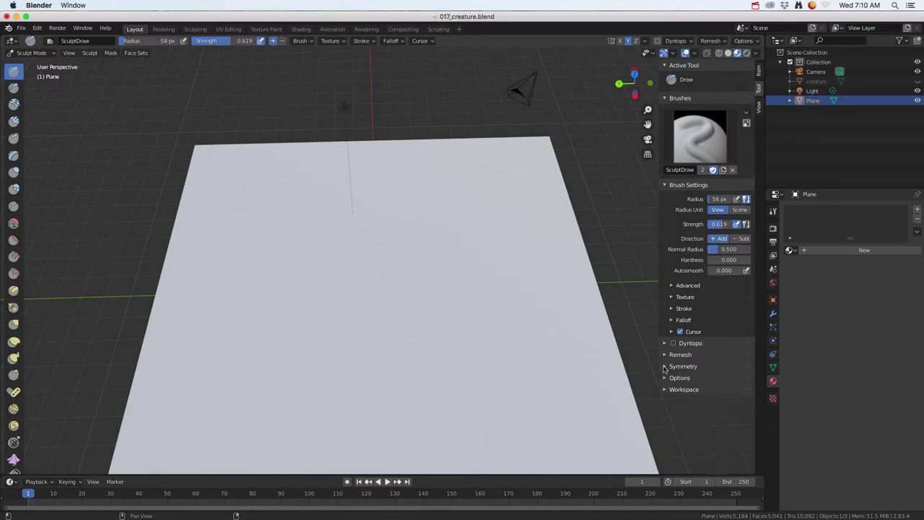
click(675, 366)
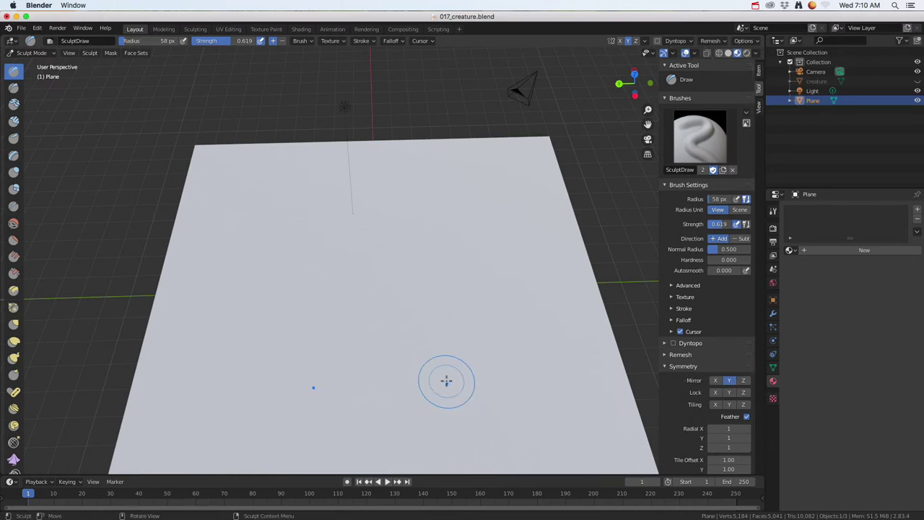
click(728, 381)
Step: Sculpt a raised bump right of centre with the Draw brush, reshaping it from several angles
mouse_move(418, 363)
mouse_down()
mouse_move(444, 378)
mouse_move(455, 357)
mouse_move(413, 377)
mouse_move(457, 343)
mouse_up()
mouse_move(413, 387)
mouse_down()
mouse_move(430, 359)
mouse_move(467, 338)
mouse_up()
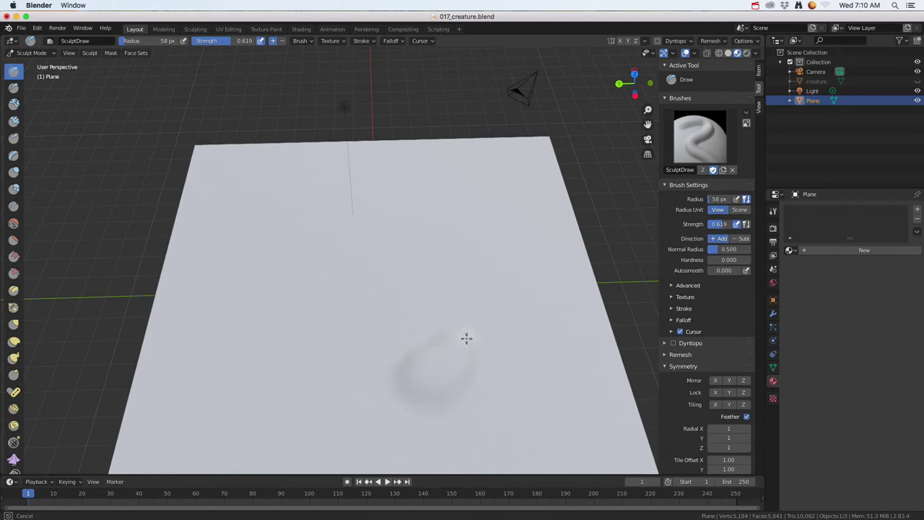
middle_drag(489, 396, 481, 339)
drag(496, 269, 531, 281)
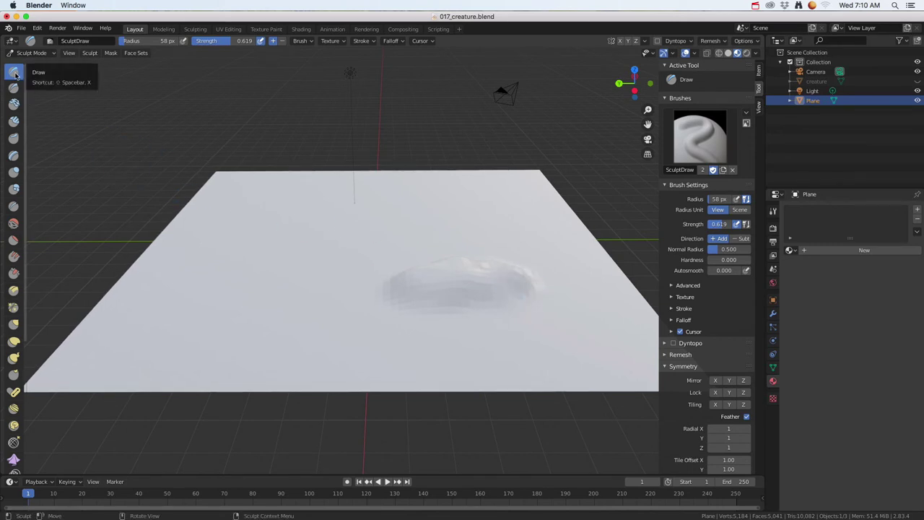
middle_drag(514, 312, 528, 315)
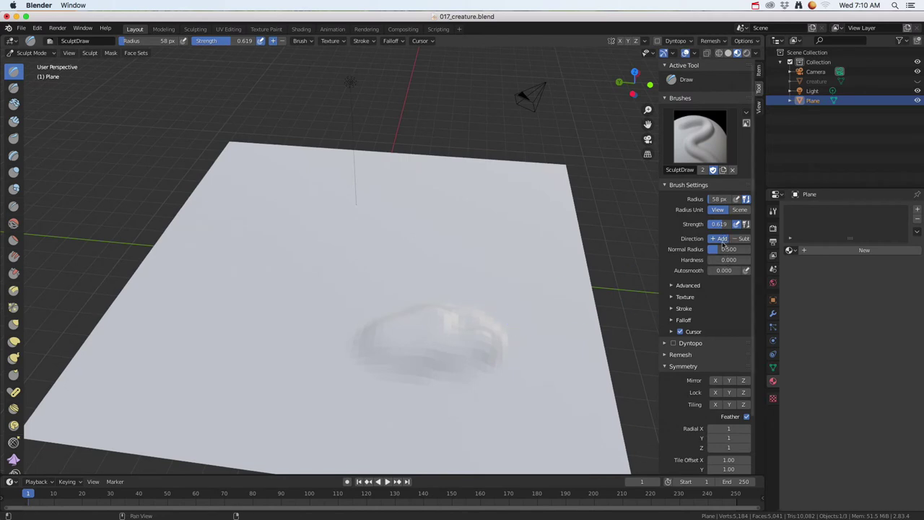
Step: At strength 0.737, enlarge the blob into a rising ridge and draw a curved ridge on the left
drag(660, 255, 635, 255)
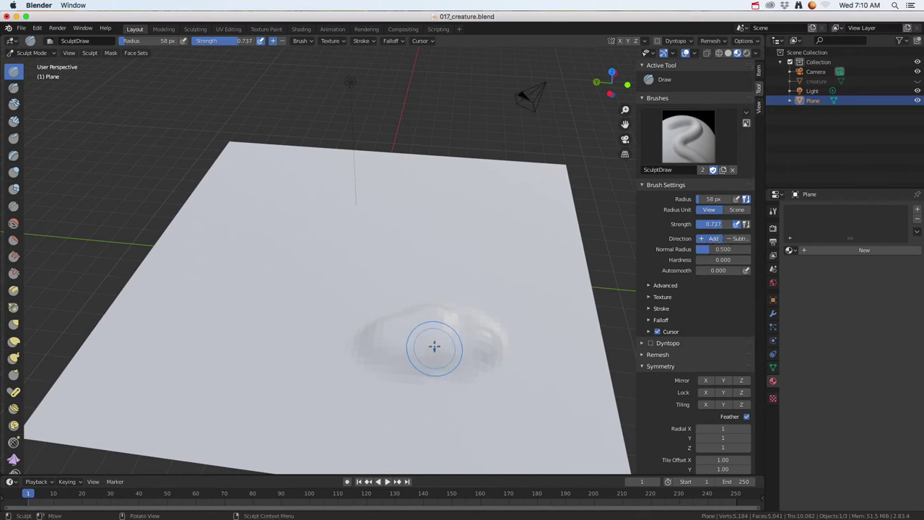
mouse_move(486, 324)
middle_down()
mouse_move(488, 289)
mouse_move(484, 319)
middle_up()
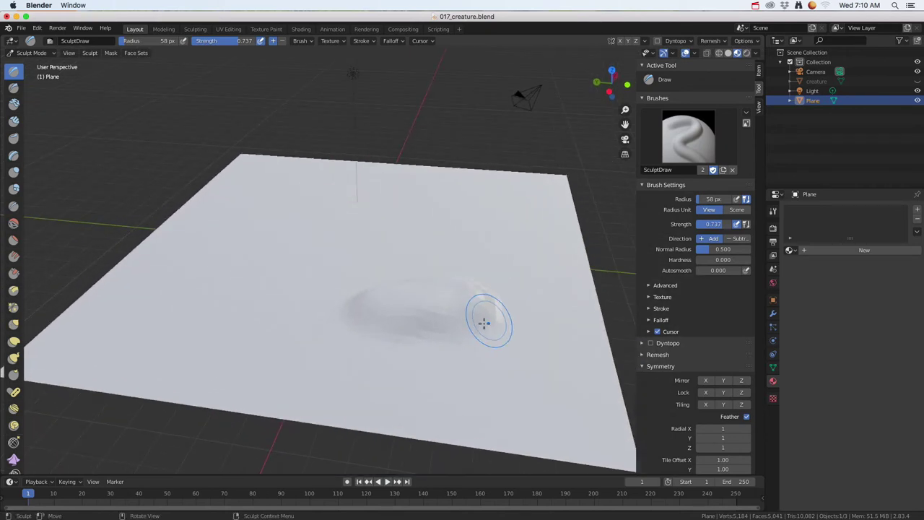
mouse_move(461, 338)
mouse_down()
mouse_move(372, 337)
mouse_move(432, 343)
mouse_move(499, 333)
mouse_move(502, 309)
mouse_move(524, 287)
mouse_up()
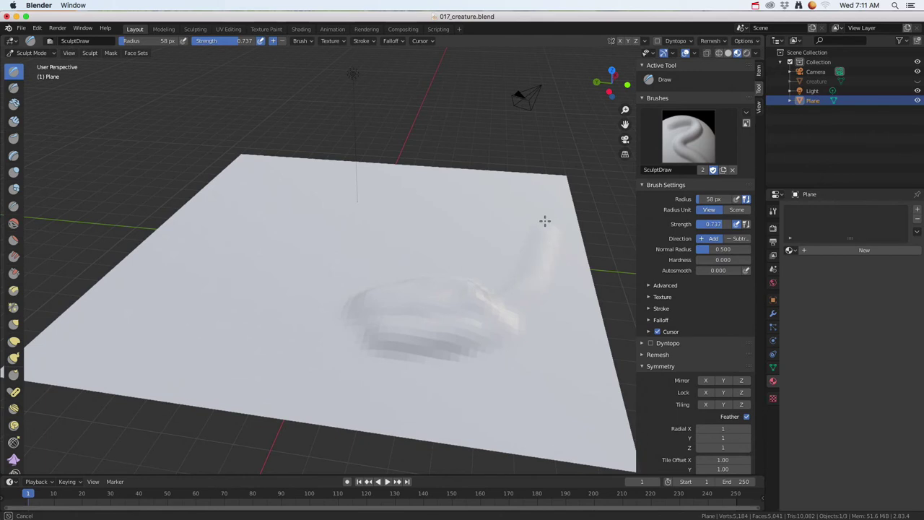
mouse_move(545, 221)
mouse_down()
mouse_move(510, 322)
mouse_move(520, 229)
mouse_move(484, 303)
mouse_up()
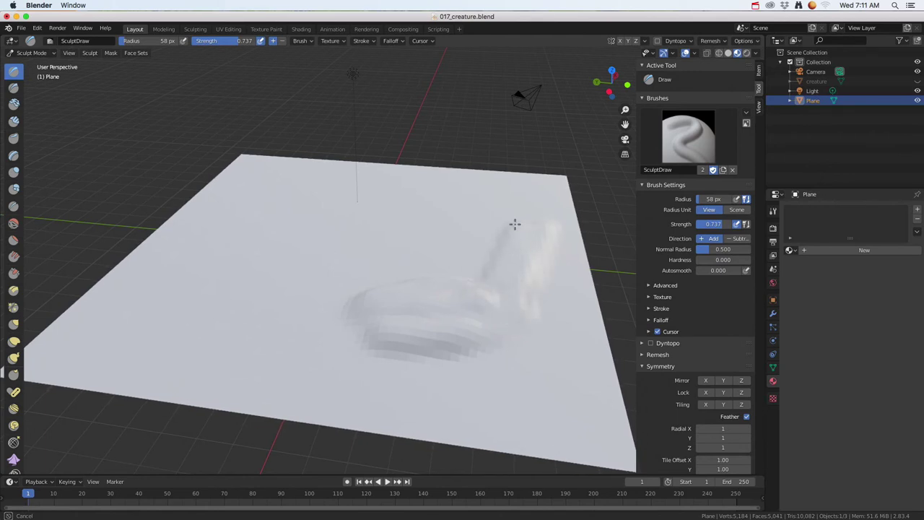
mouse_move(300, 209)
mouse_down()
mouse_move(226, 250)
mouse_move(259, 215)
mouse_up()
drag(180, 275, 270, 223)
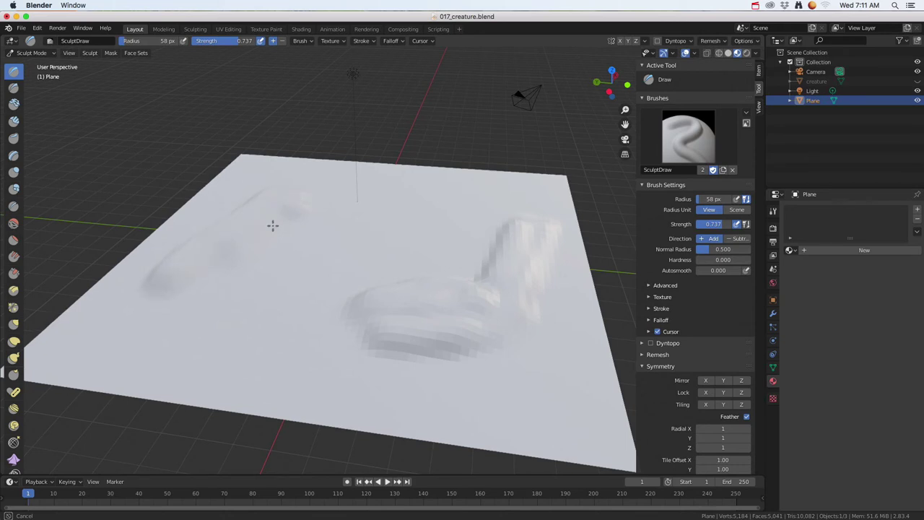
Step: Set the Draw brush to Subtract, carve a shallow dent between the ridges, and select Clay
click(737, 239)
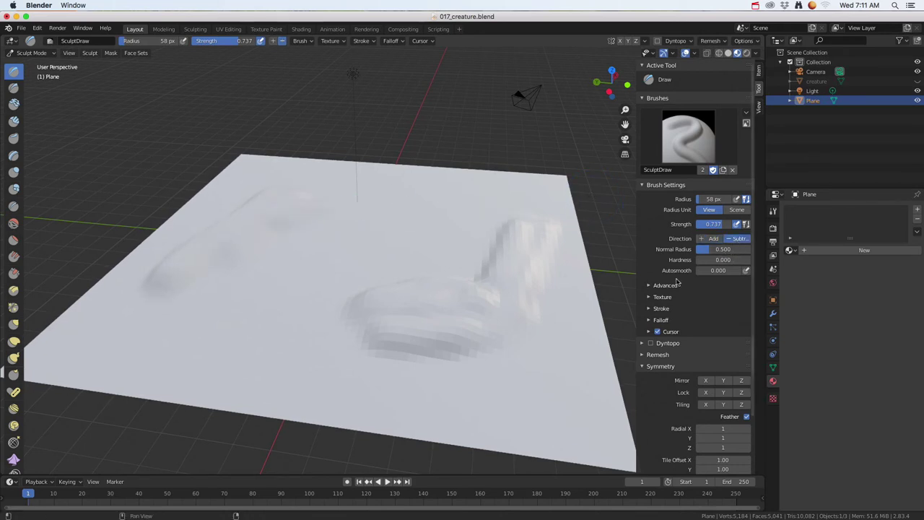
mouse_move(270, 299)
mouse_down()
mouse_move(274, 328)
mouse_move(292, 329)
mouse_move(282, 273)
mouse_move(329, 250)
mouse_move(303, 271)
mouse_move(318, 255)
mouse_up()
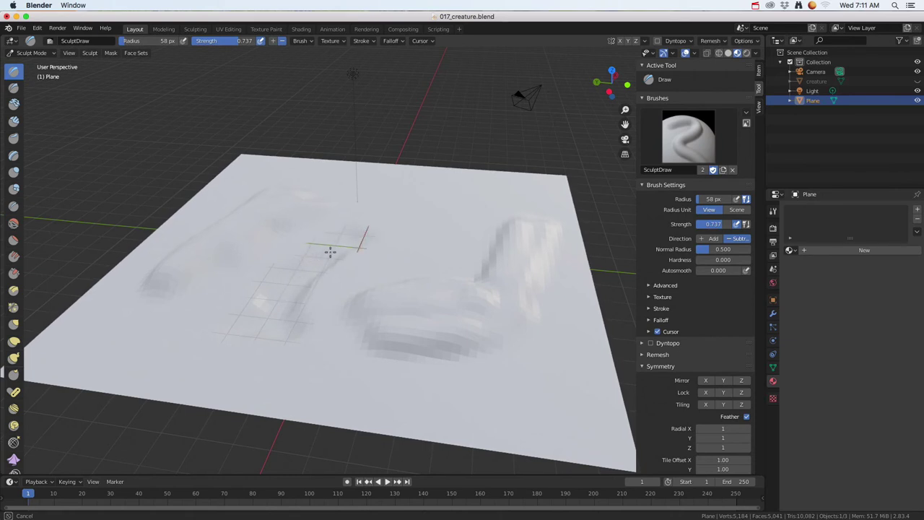
mouse_move(316, 357)
middle_down()
mouse_move(355, 343)
mouse_move(340, 381)
middle_up()
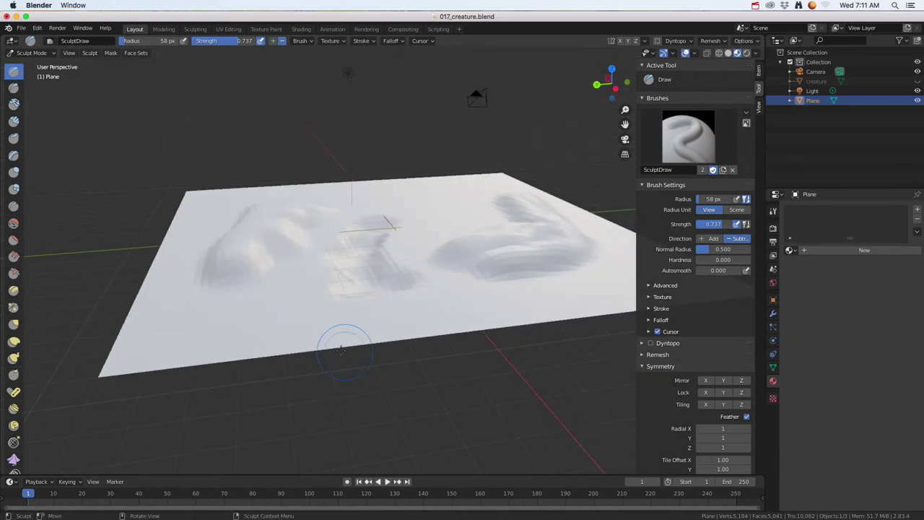
click(13, 104)
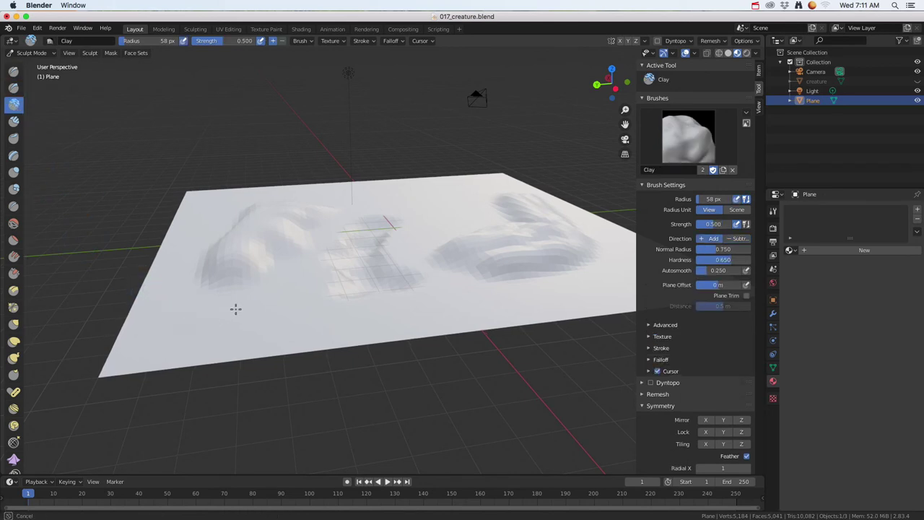
Step: Build up more hills on the plane with the Clay Strips brush
click(14, 121)
mouse_move(227, 277)
mouse_down()
mouse_move(195, 281)
mouse_move(183, 304)
mouse_move(213, 242)
mouse_move(215, 212)
mouse_move(220, 258)
mouse_up()
middle_drag(221, 259, 296, 229)
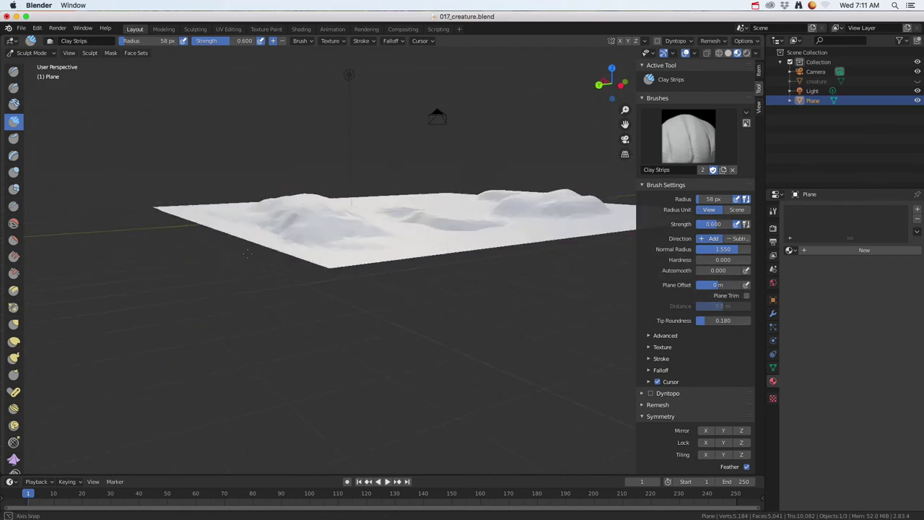
middle_drag(372, 230, 365, 257)
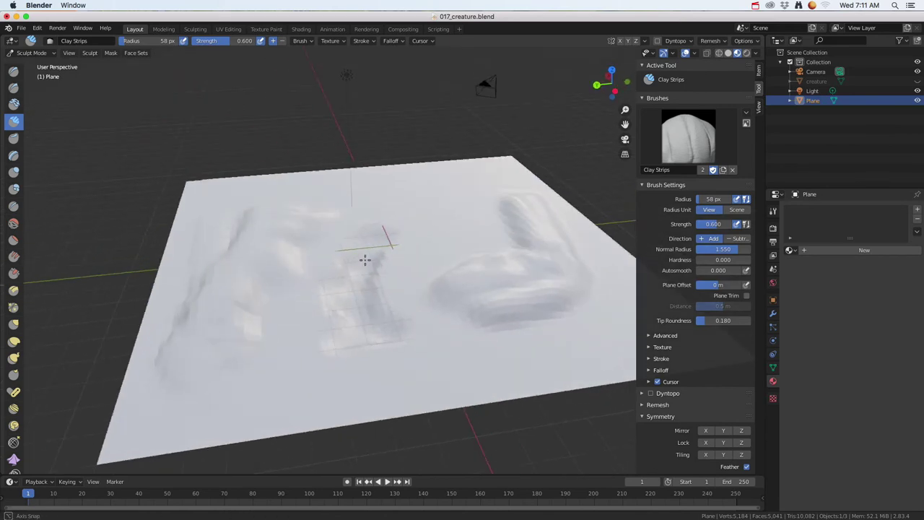
Step: Pull several spikes up with Snake Hook, undo the last one, and select Flatten/Contrast
click(13, 359)
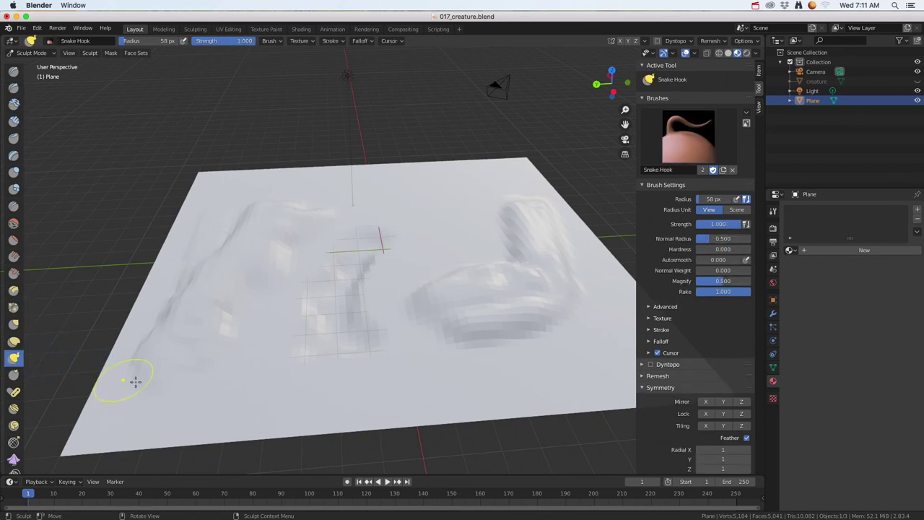
mouse_move(173, 394)
mouse_down()
mouse_move(170, 366)
mouse_move(191, 307)
mouse_up()
mouse_move(155, 263)
middle_down()
mouse_move(185, 336)
mouse_move(165, 324)
middle_up()
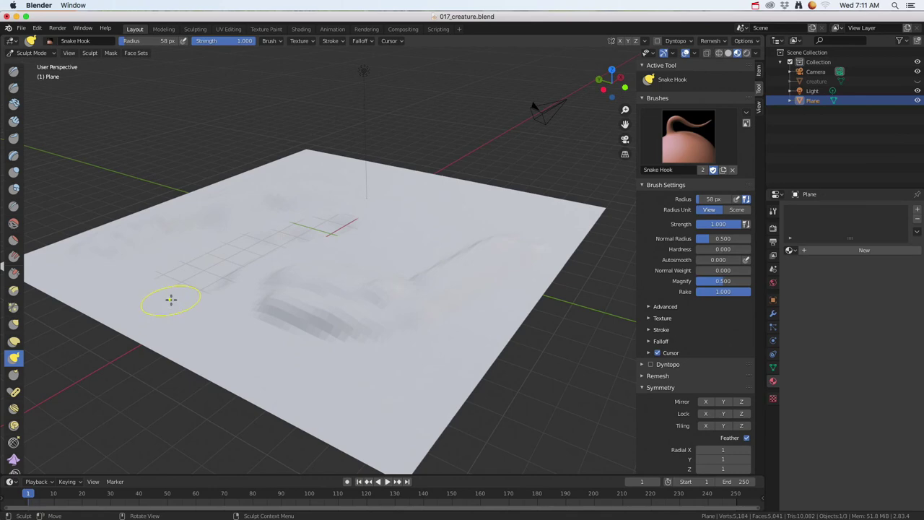
mouse_move(169, 301)
mouse_down()
mouse_move(150, 262)
mouse_move(151, 226)
mouse_up()
mouse_move(169, 260)
middle_down()
mouse_move(229, 250)
mouse_move(363, 270)
middle_up()
mouse_move(375, 275)
mouse_down()
mouse_move(415, 272)
mouse_move(393, 263)
mouse_up()
mouse_move(394, 264)
middle_down()
mouse_move(424, 282)
mouse_move(355, 288)
mouse_move(412, 305)
mouse_move(298, 350)
middle_up()
mouse_move(298, 350)
mouse_down()
mouse_move(278, 275)
mouse_move(282, 247)
mouse_up()
mouse_move(283, 248)
middle_down()
mouse_move(326, 287)
mouse_move(371, 270)
mouse_move(443, 288)
mouse_move(488, 272)
mouse_move(450, 275)
middle_up()
key(super+z)
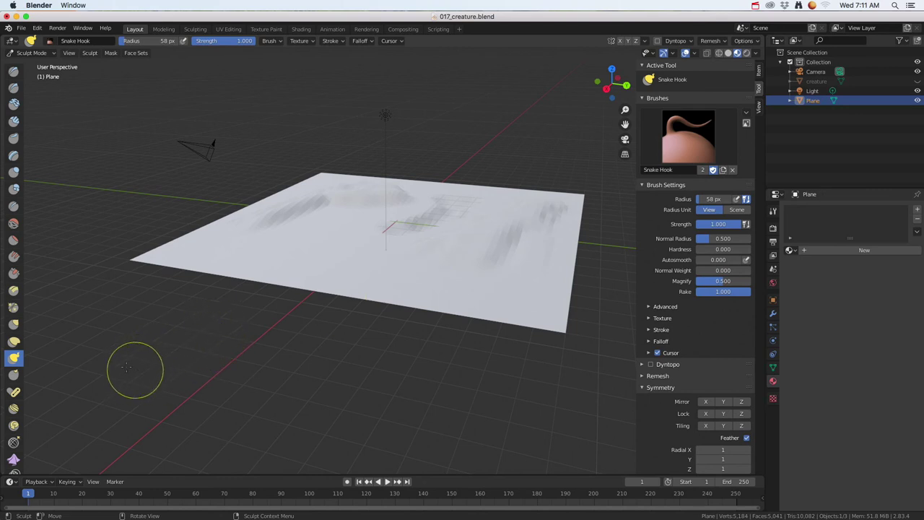
click(14, 240)
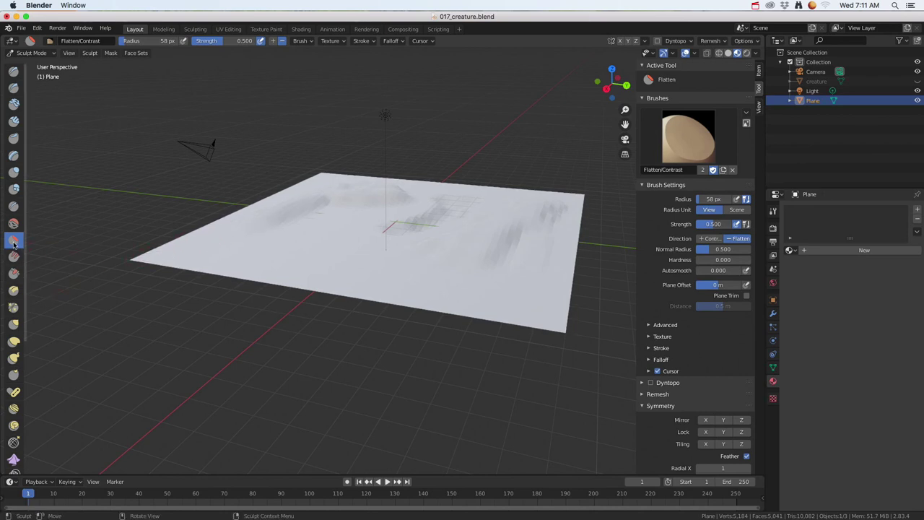
Step: Switch back to the Draw brush and carve a dent into the plane's right side, zooming closer
click(13, 71)
mouse_move(555, 272)
mouse_down()
mouse_move(500, 286)
mouse_move(516, 257)
mouse_move(552, 253)
mouse_move(525, 285)
mouse_move(489, 279)
mouse_up()
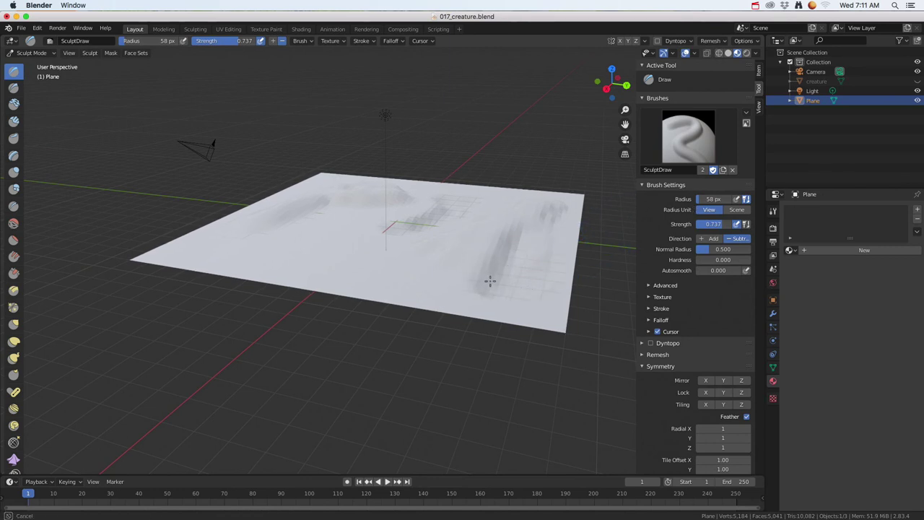
scroll(498, 276, up, 3)
middle_drag(506, 274, 481, 304)
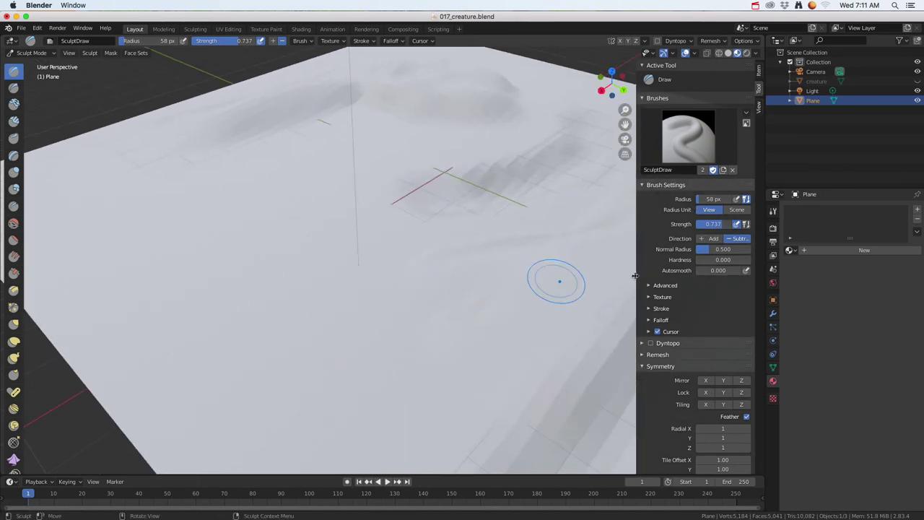
scroll(553, 276, up, 2)
Step: Add new material Material.002 to the landscape plane and set its base colour to red-orange
click(859, 250)
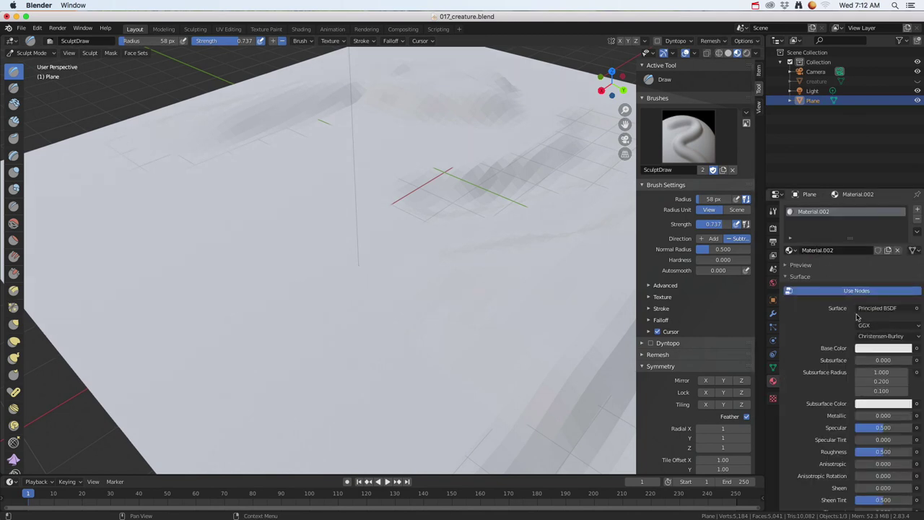
click(873, 348)
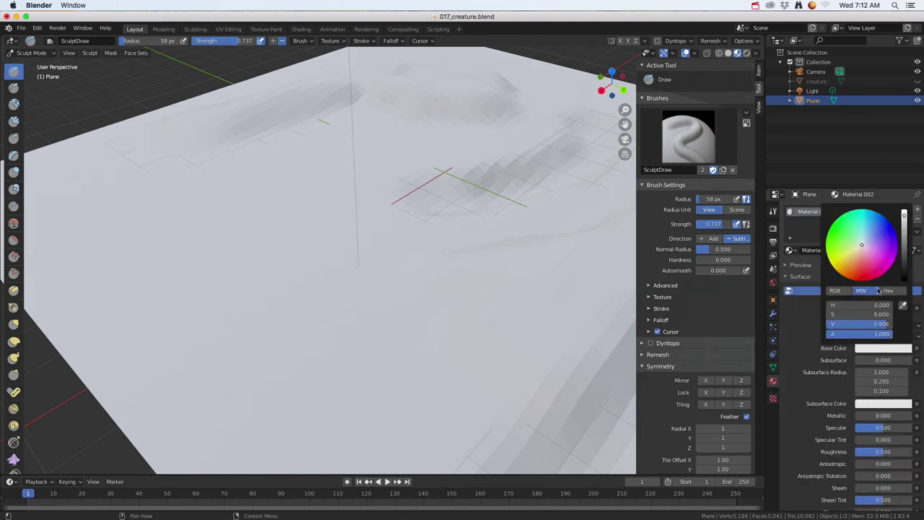
drag(851, 271, 888, 245)
middle_drag(444, 289, 345, 303)
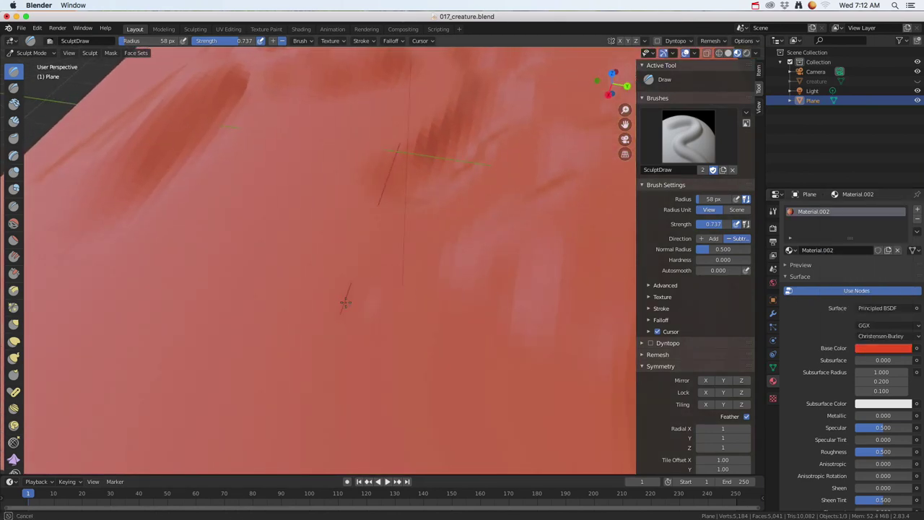